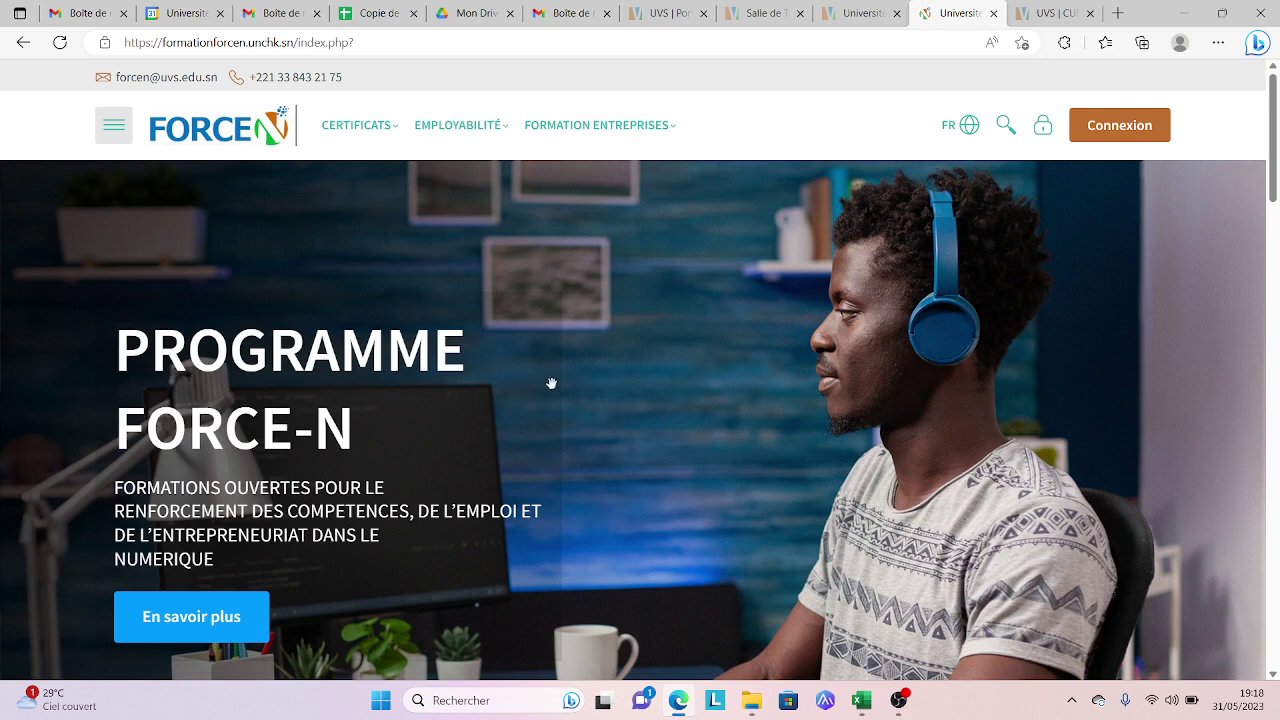
Step: From the Connexion sign-in page, follow the 'Nom d'utilisateur ou mot de passe oublié ?' link
{"action": "left_click", "coordinate": [1100, 132]}
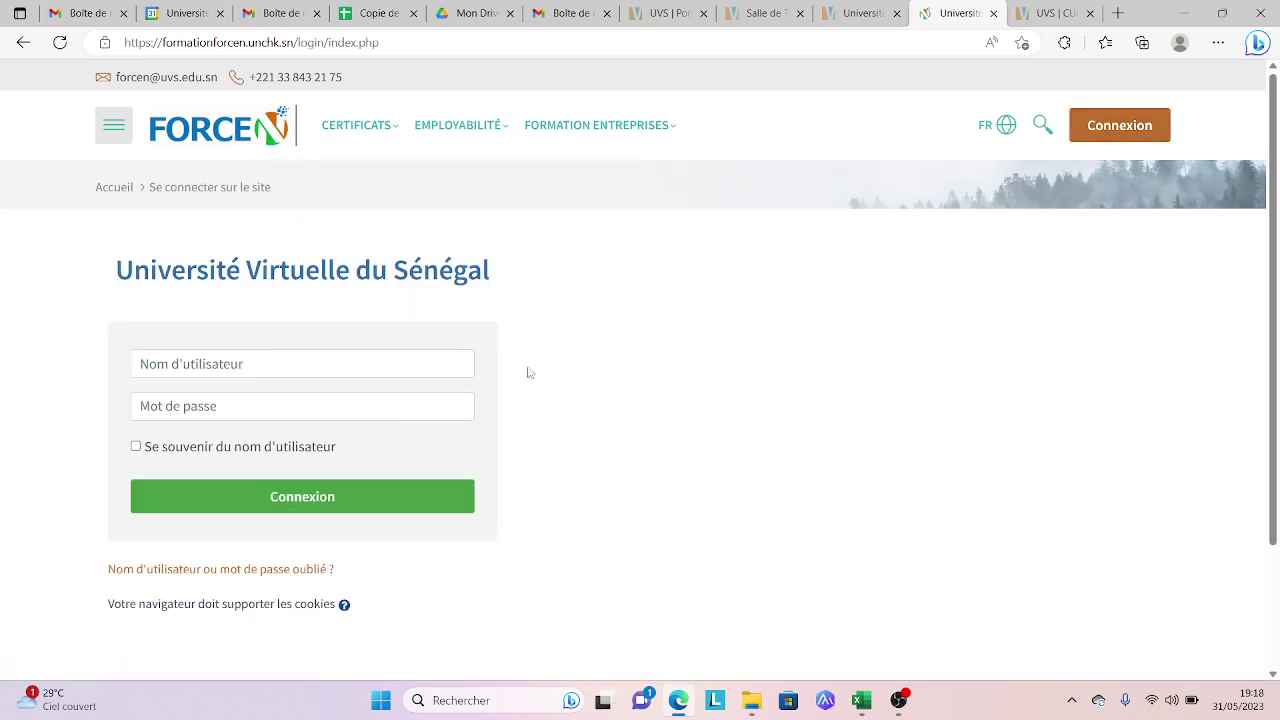
{"action": "left_click", "coordinate": [414, 361]}
{"action": "left_click", "coordinate": [454, 440]}
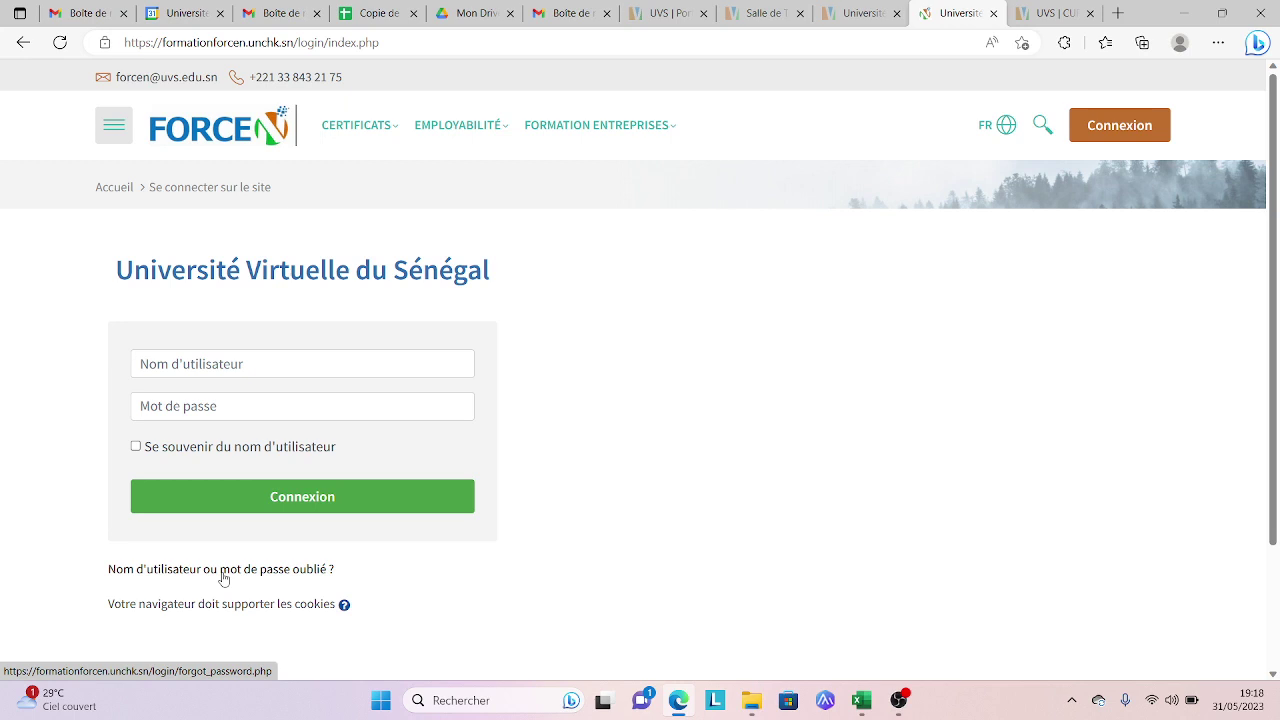
{"action": "left_click", "coordinate": [223, 569]}
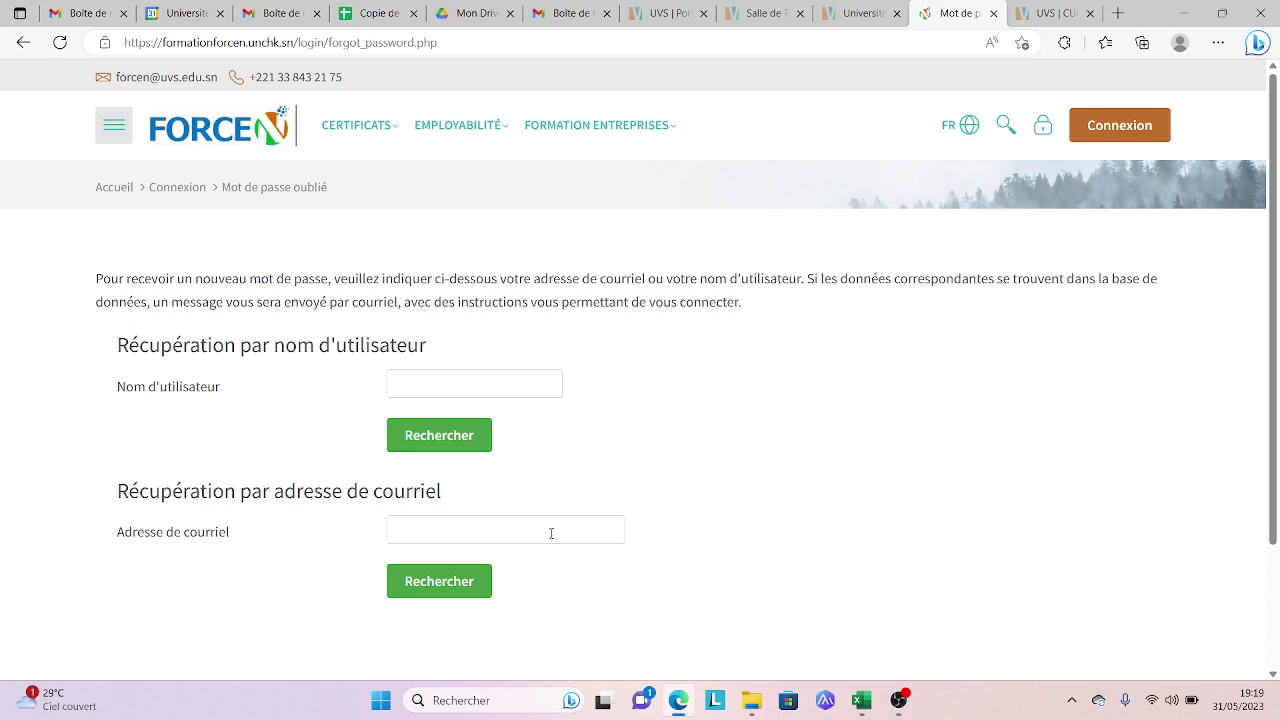
Step: Fill 'Adresse de courriel' with the saved account address, empty the username field, and submit with Rechercher
{"action": "left_click", "coordinate": [551, 533]}
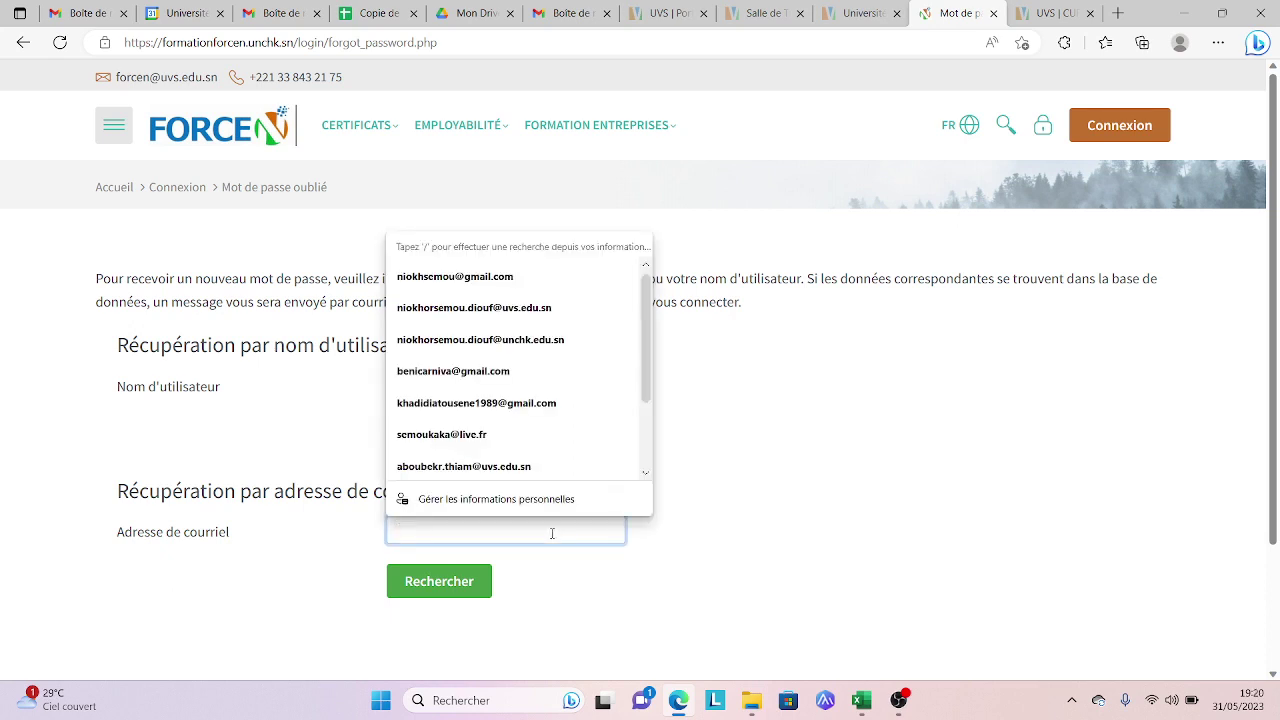
{"action": "left_click", "coordinate": [508, 274]}
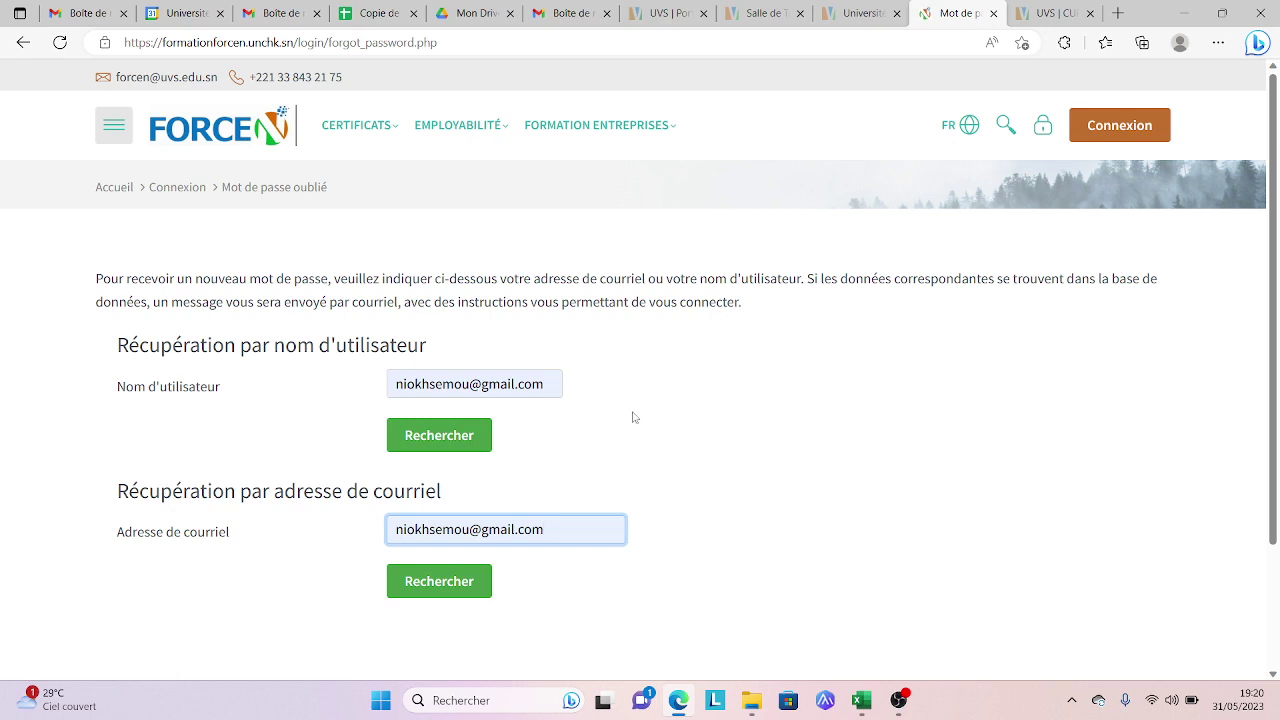
{"action": "left_click", "coordinate": [549, 384]}
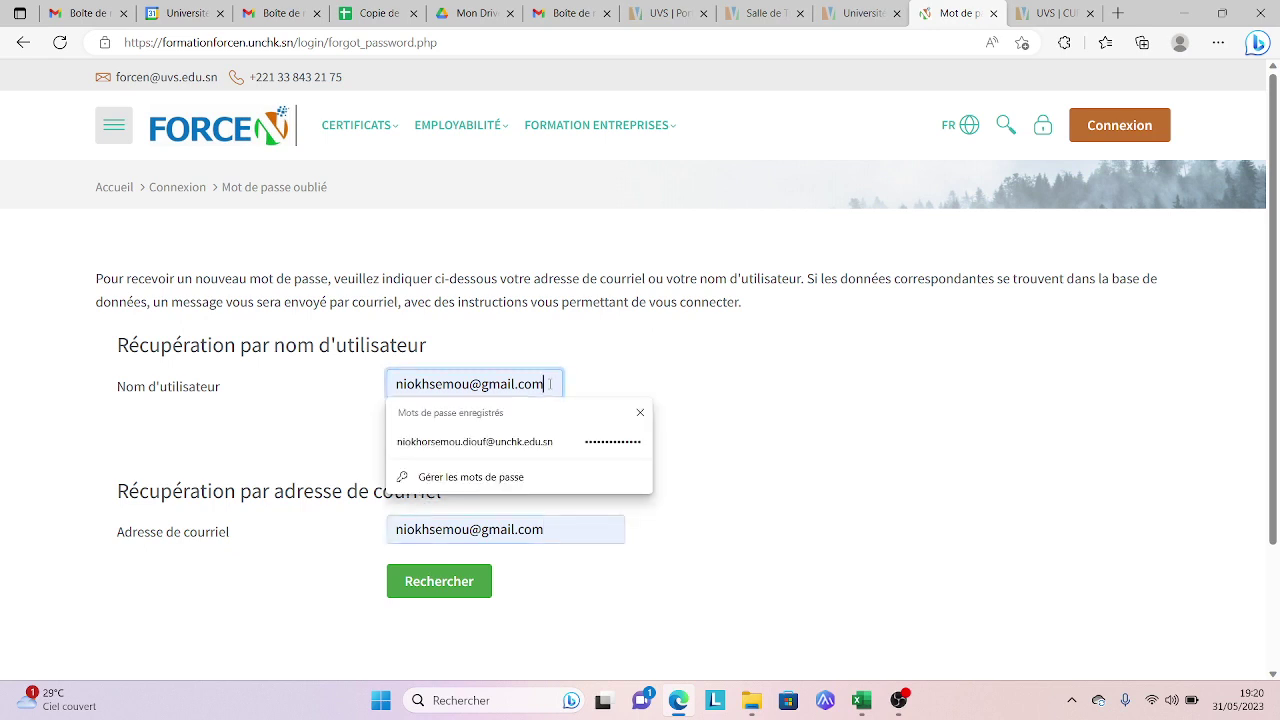
{"action": "key", "text": "BackSpace"}
{"action": "key", "text": "BackSpace"}
{"action": "key", "text": "BackSpace"}
{"action": "key", "text": "BackSpace"}
{"action": "key", "text": "BackSpace"}
{"action": "key", "text": "BackSpace"}
{"action": "key", "text": "BackSpace"}
{"action": "key", "text": "BackSpace"}
{"action": "key", "text": "BackSpace"}
{"action": "key", "text": "BackSpace"}
{"action": "key", "text": "BackSpace"}
{"action": "key", "text": "BackSpace"}
{"action": "key", "text": "BackSpace"}
{"action": "key", "text": "BackSpace"}
{"action": "key", "text": "BackSpace"}
{"action": "key", "text": "BackSpace"}
{"action": "key", "text": "BackSpace"}
{"action": "key", "text": "BackSpace"}
{"action": "key", "text": "BackSpace"}
{"action": "key", "text": "BackSpace"}
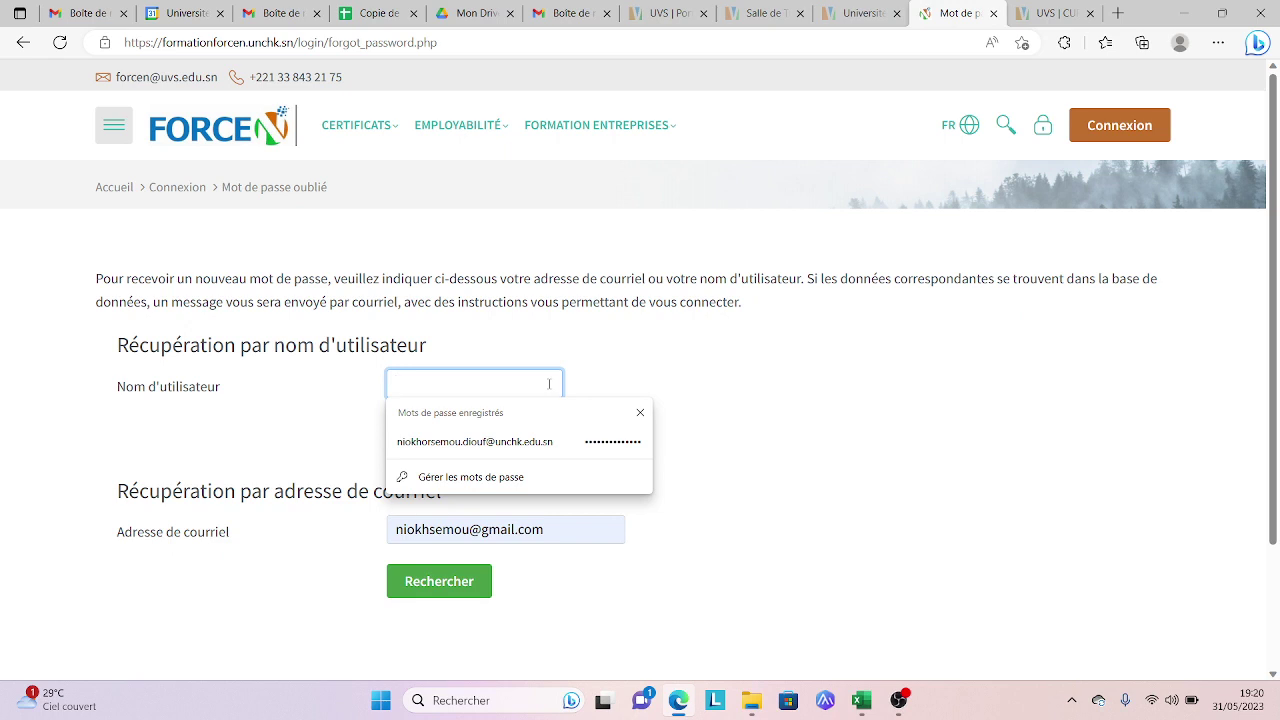
{"action": "left_click", "coordinate": [772, 402]}
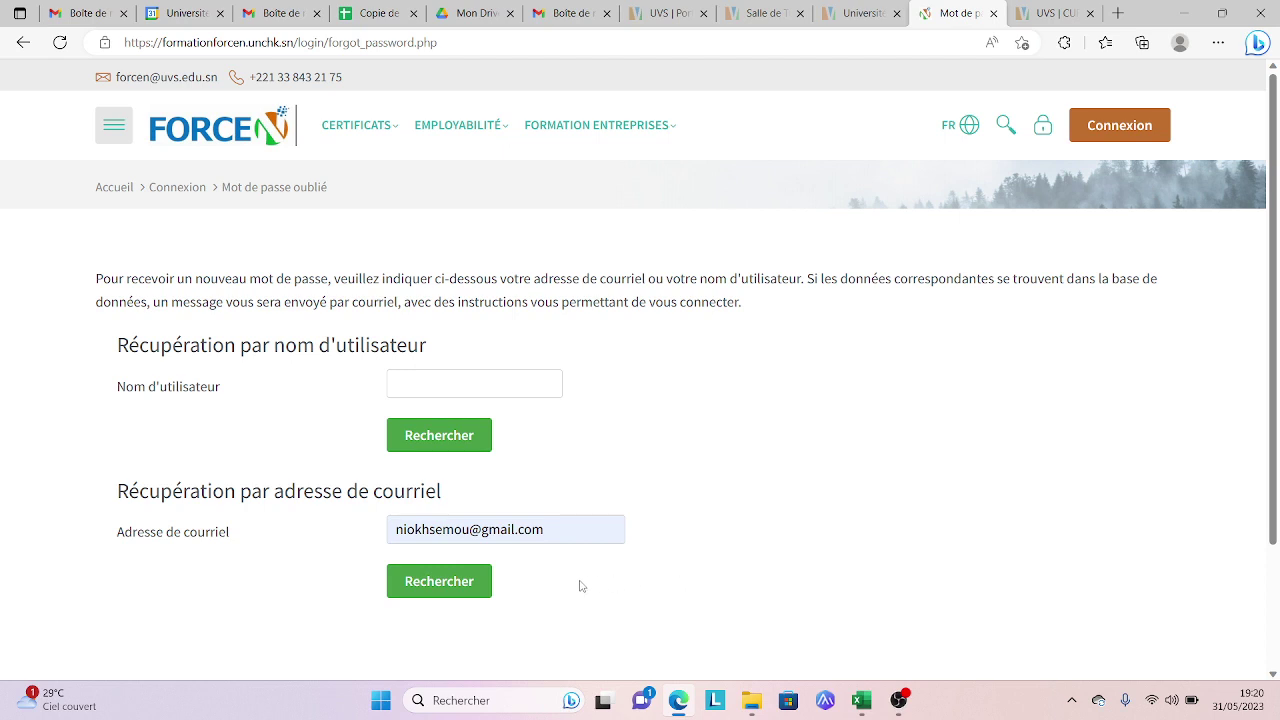
{"action": "left_click", "coordinate": [437, 583]}
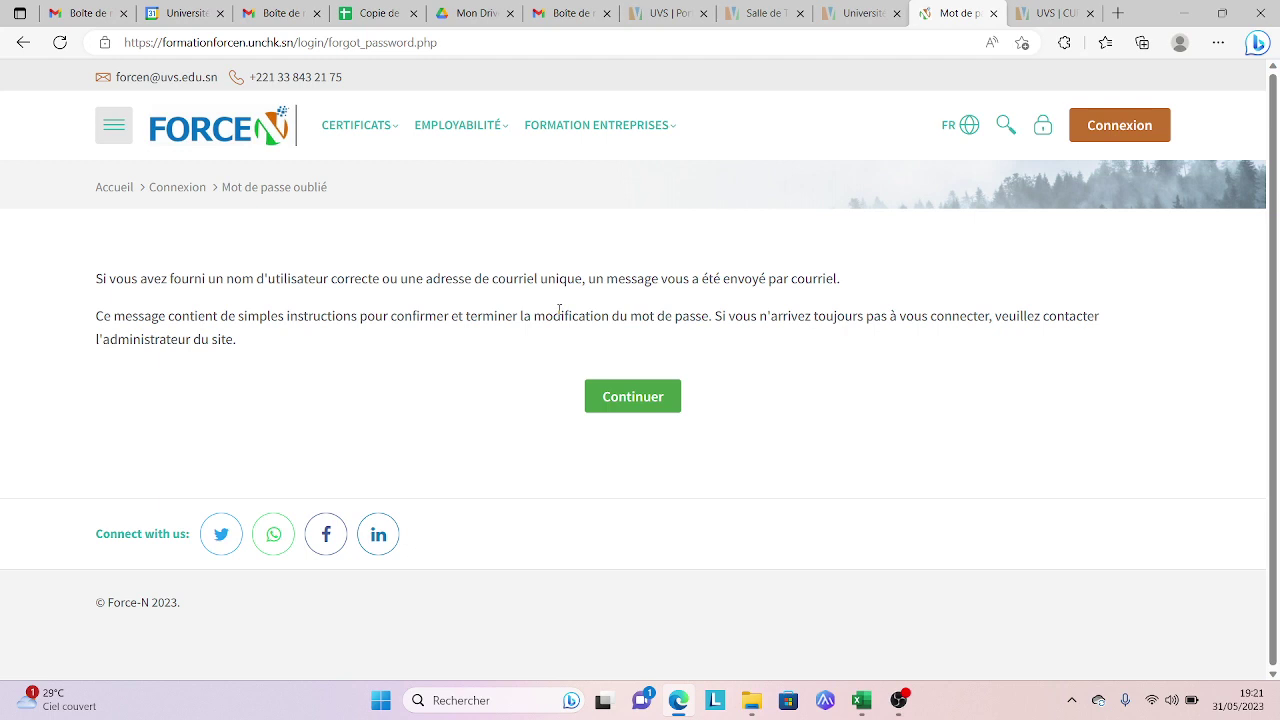
Step: Continue from the reset confirmation back to the Force-N home page
{"action": "left_click", "coordinate": [634, 394]}
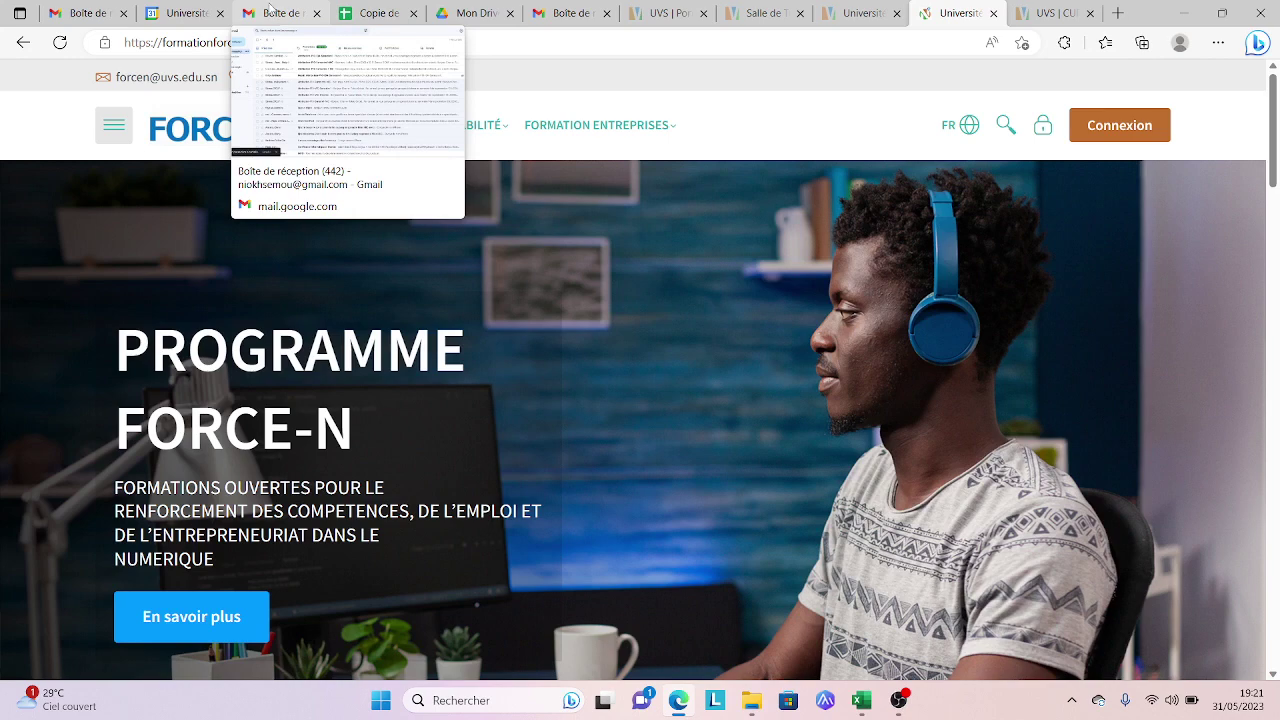
Step: Switch to the Gmail tab and verify the signed-in Google account before viewing the inbox
{"action": "left_click", "coordinate": [270, 12]}
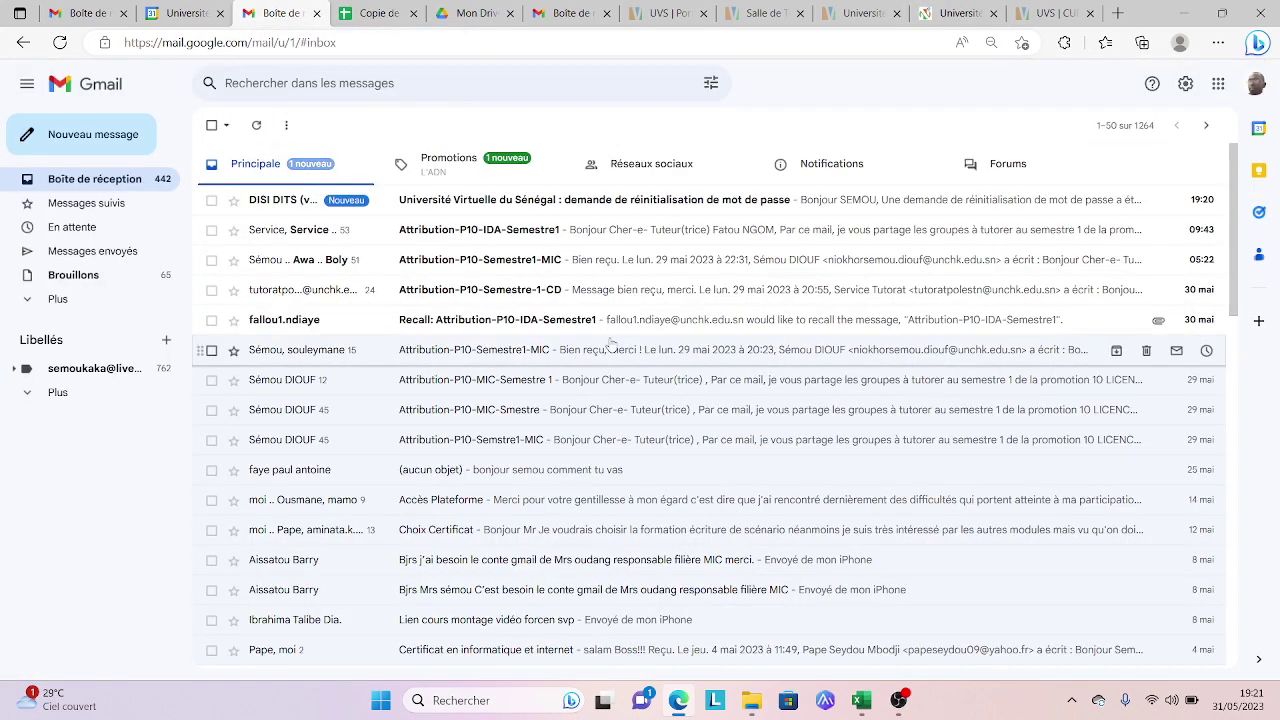
{"action": "left_click", "coordinate": [1256, 84]}
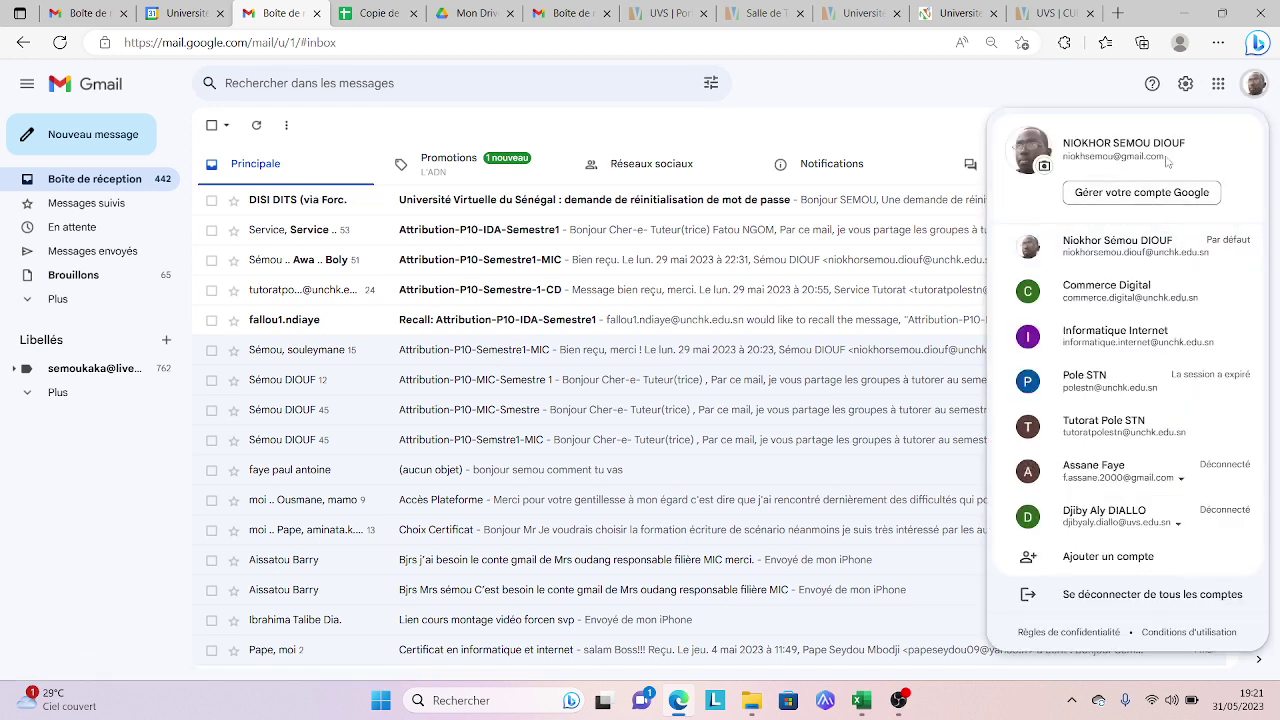
{"action": "left_click", "coordinate": [788, 131]}
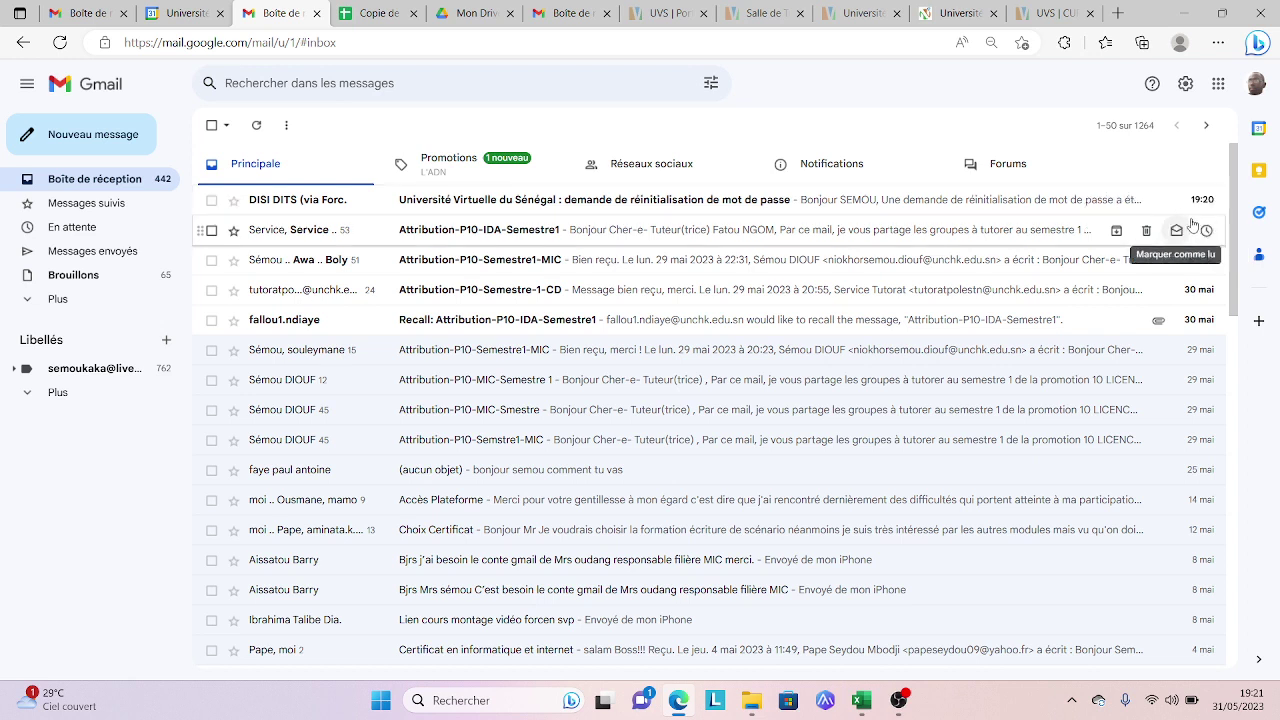
{"action": "left_click", "coordinate": [1192, 222]}
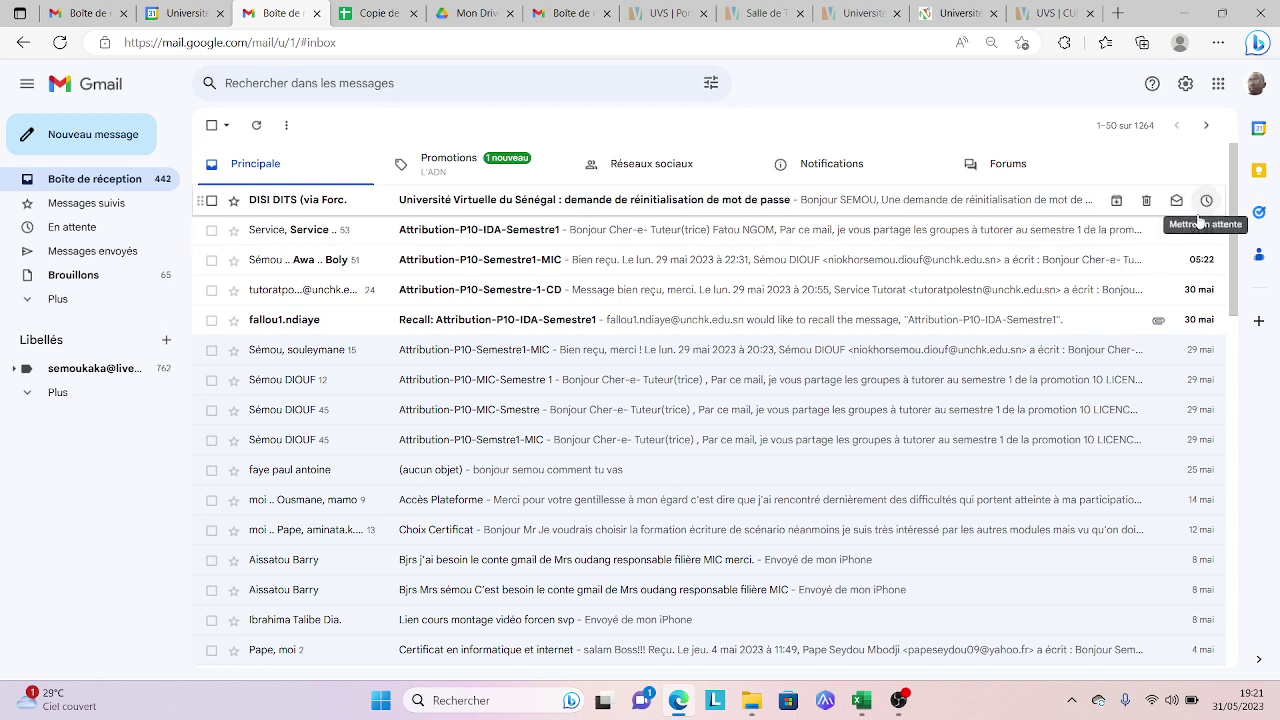
{"action": "left_click", "coordinate": [1194, 222]}
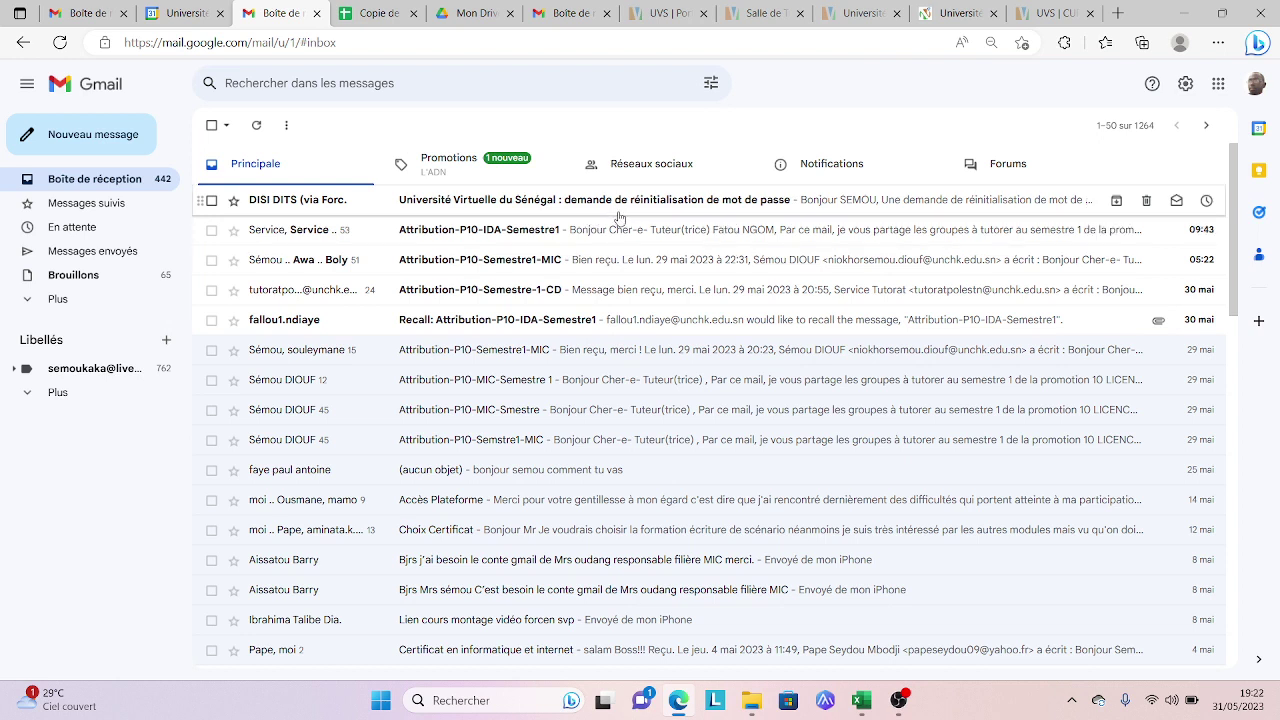
Step: Open the Université Virtuelle du Sénégal reset email and follow its password-reset link
{"action": "left_click", "coordinate": [727, 212]}
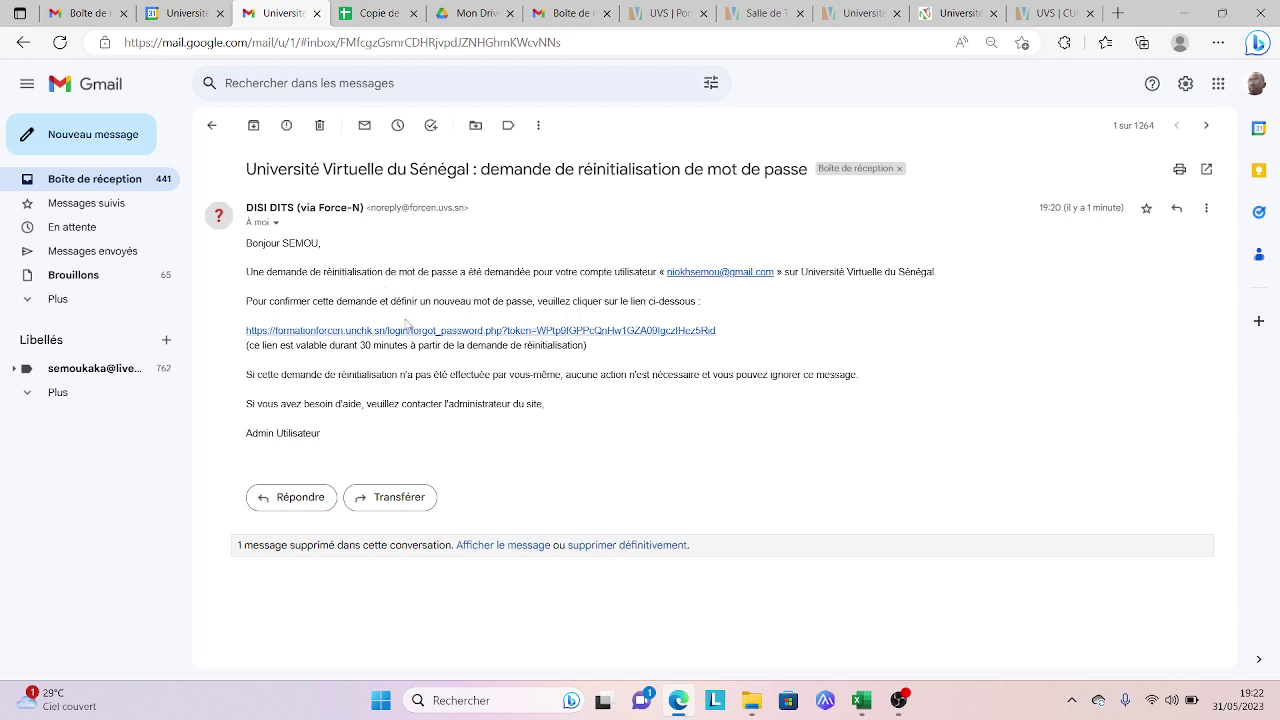
{"action": "left_click", "coordinate": [390, 331]}
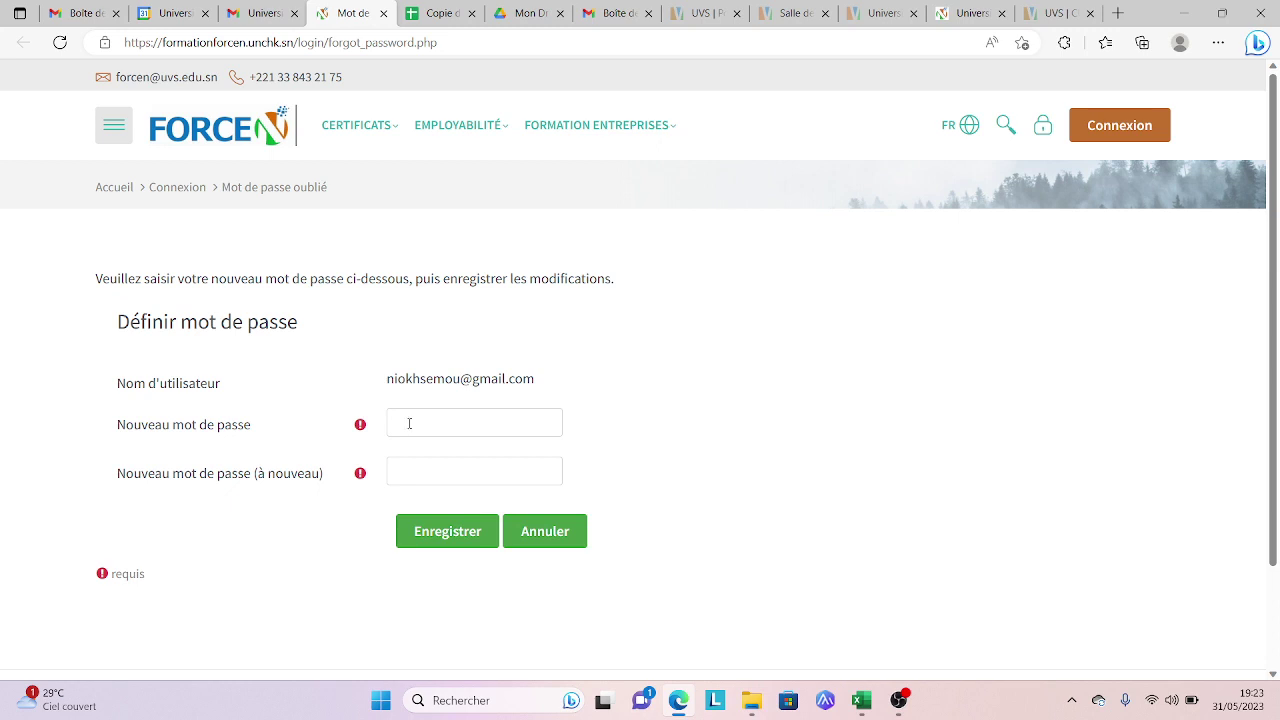
Step: Type the new password into the first 'Nouveau mot de passe' field
{"action": "left_click", "coordinate": [409, 422]}
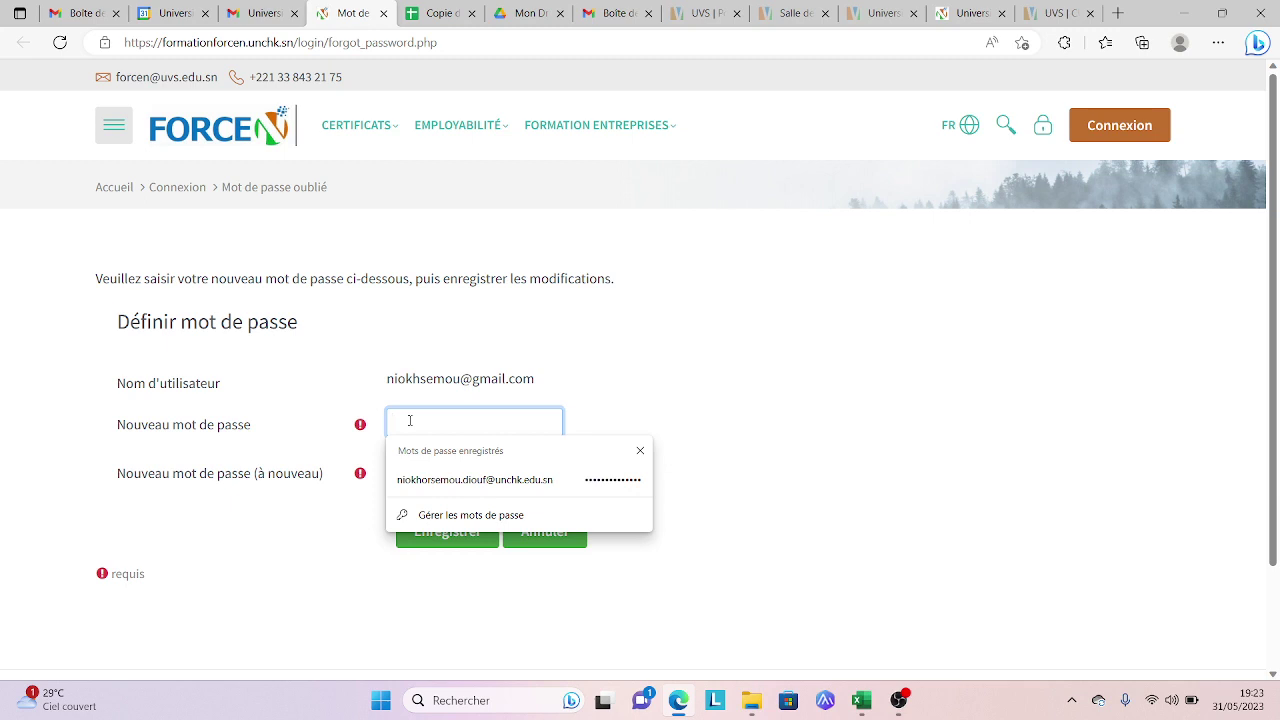
{"action": "type", "text": "p"}
{"action": "key", "text": "BackSpace"}
{"action": "type", "text": "password"}
{"action": "left_click", "coordinate": [612, 364]}
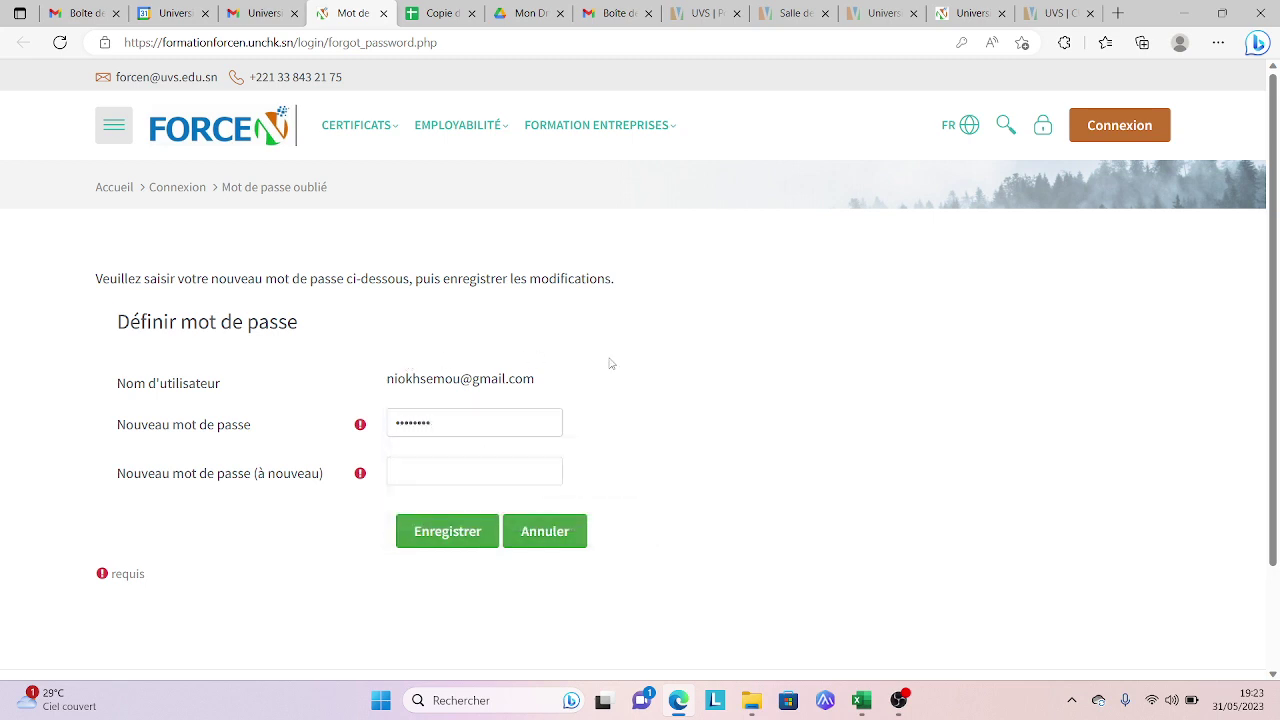
Step: Repeat the password in the confirmation field, check it with the eye icon, and save with Enregistrer
{"action": "left_click", "coordinate": [521, 478]}
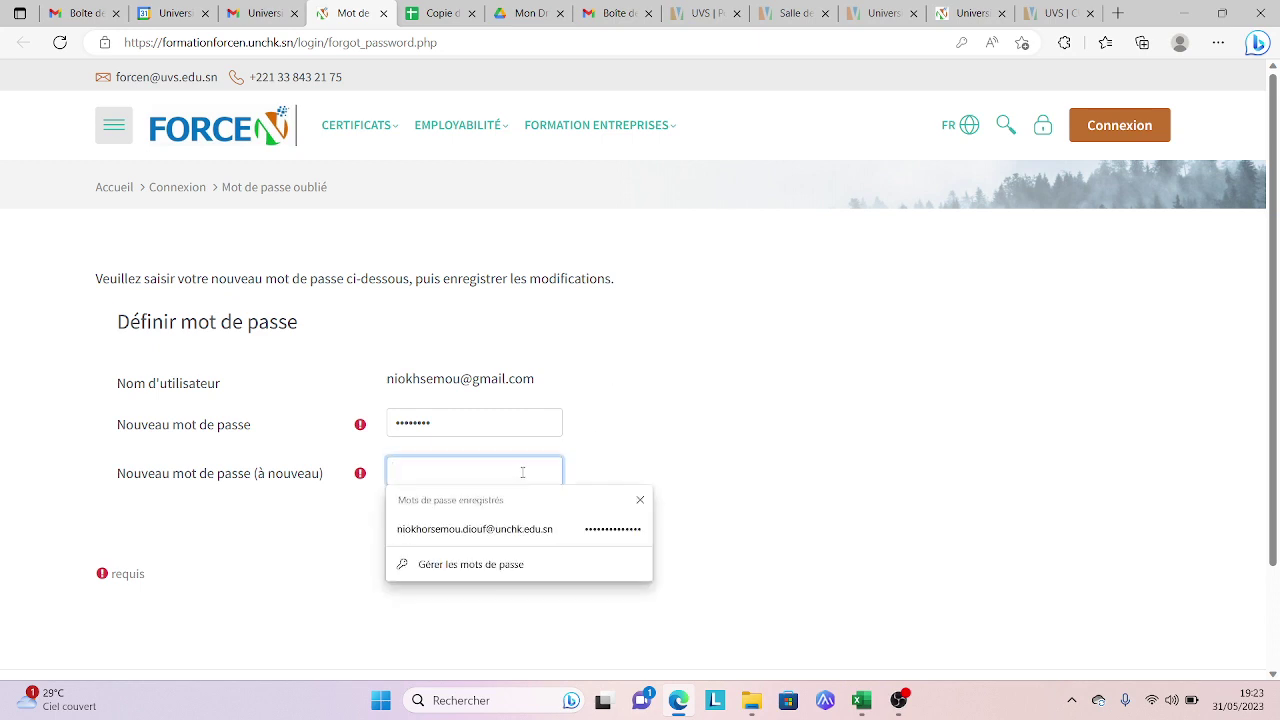
{"action": "type", "text": "••••••••"}
{"action": "left_click", "coordinate": [542, 473]}
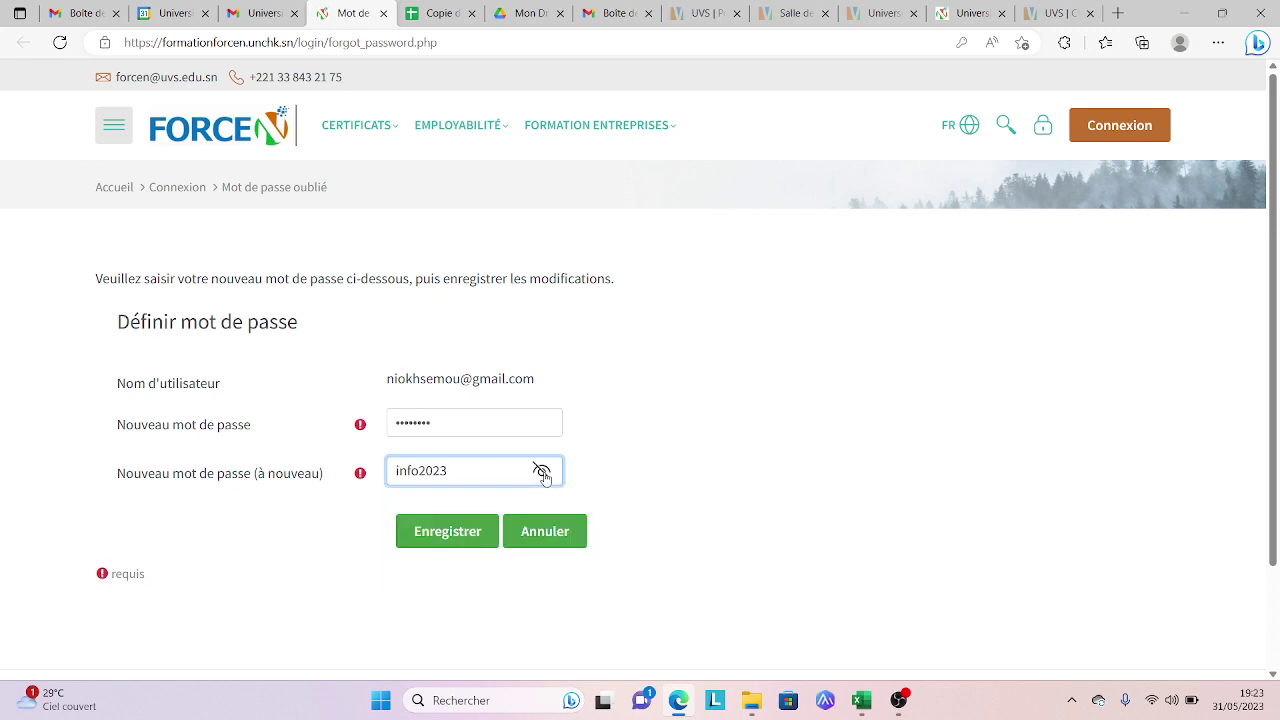
{"action": "left_click", "coordinate": [542, 473]}
{"action": "left_click", "coordinate": [533, 423]}
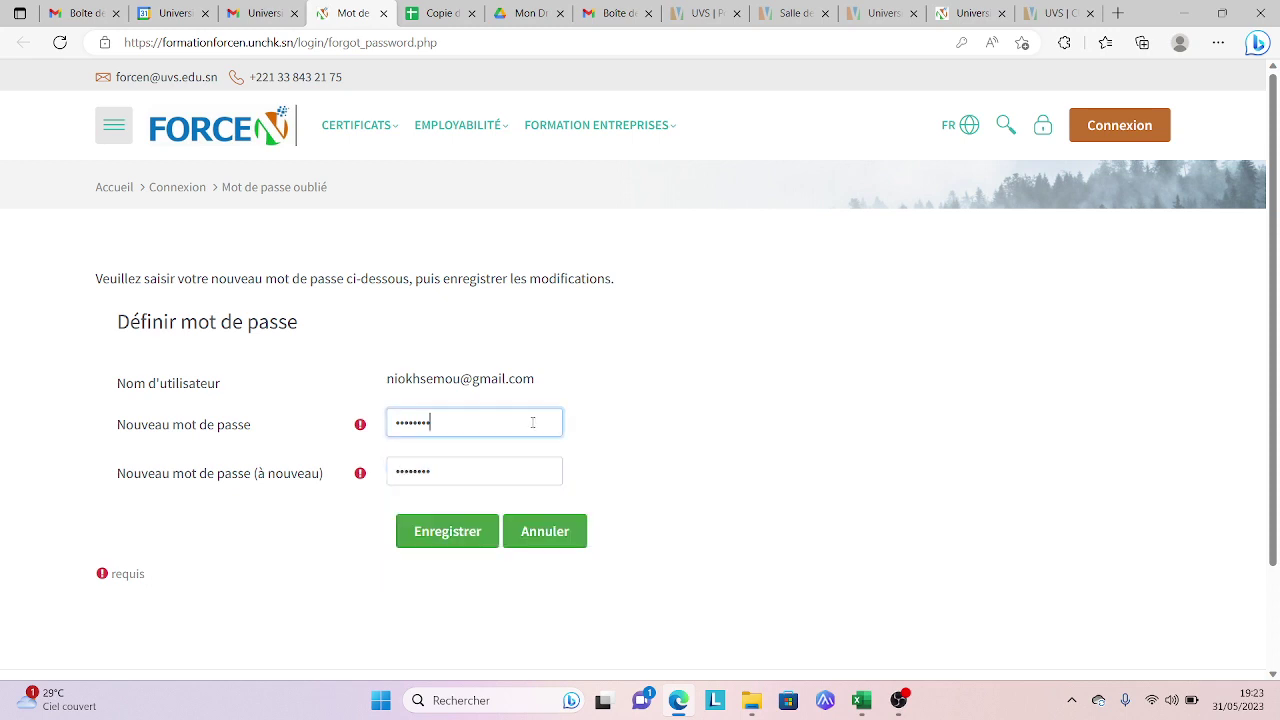
{"action": "left_click", "coordinate": [600, 455]}
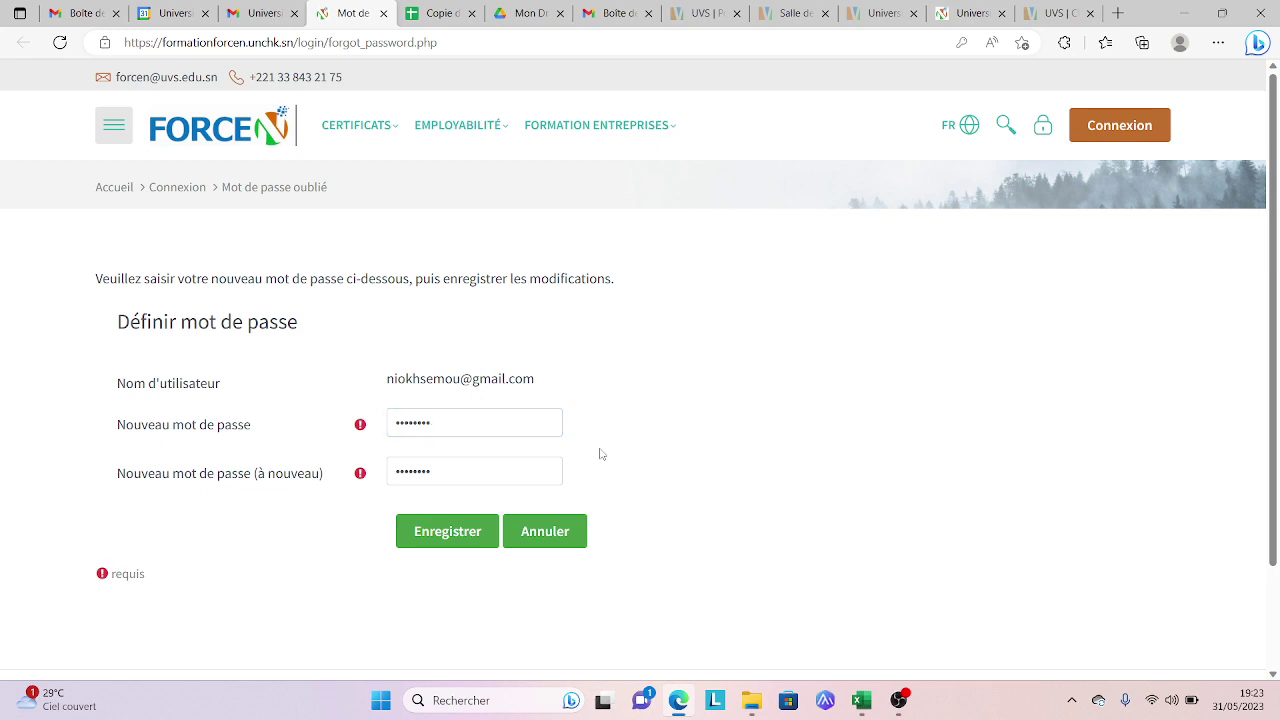
{"action": "left_click", "coordinate": [474, 538]}
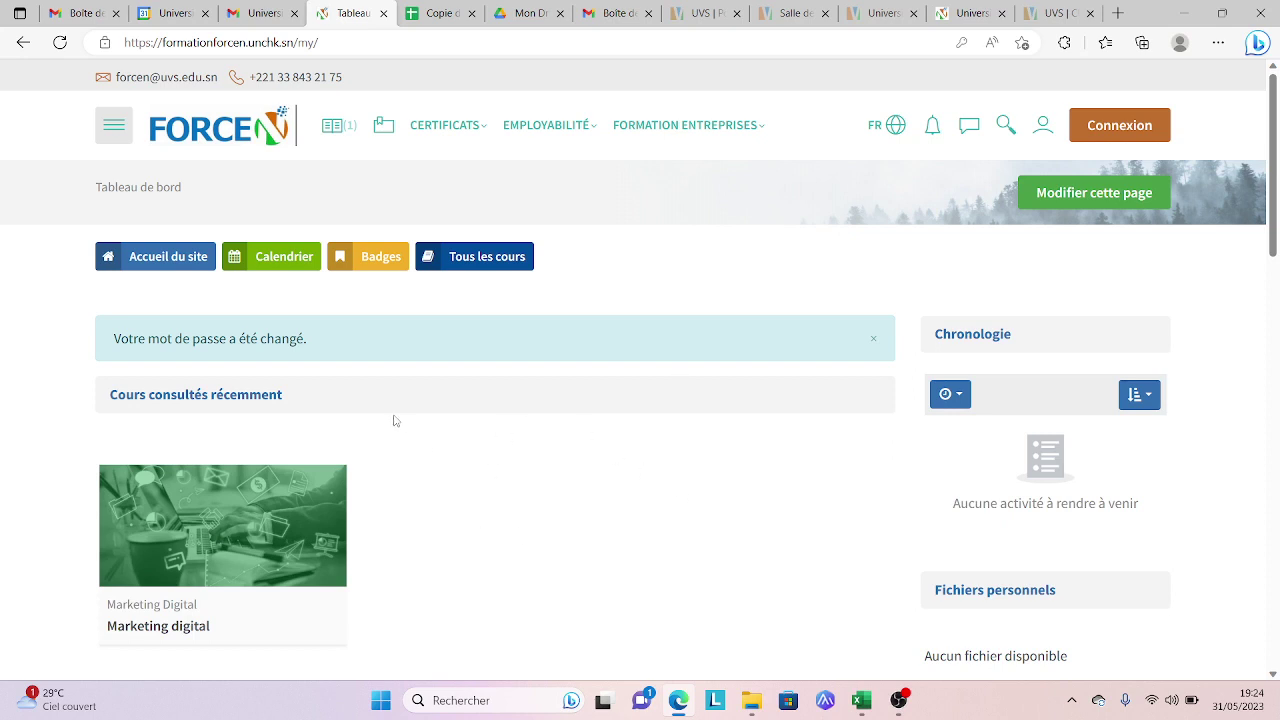
Step: Scroll down the dashboard showing 'Votre mot de passe a été changé' and back to the top
{"action": "scroll", "coordinate": [424, 442], "scroll_direction": "down", "scroll_amount": 2}
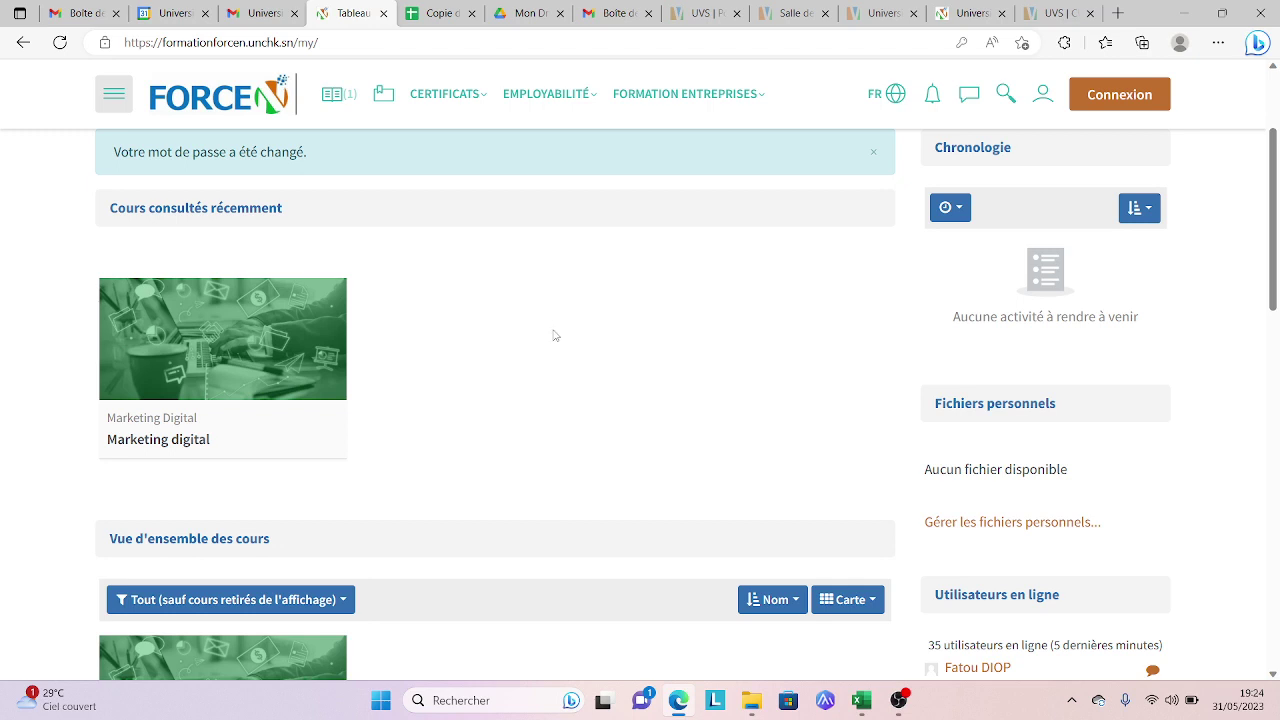
{"action": "scroll", "coordinate": [380, 268], "scroll_direction": "up", "scroll_amount": 2}
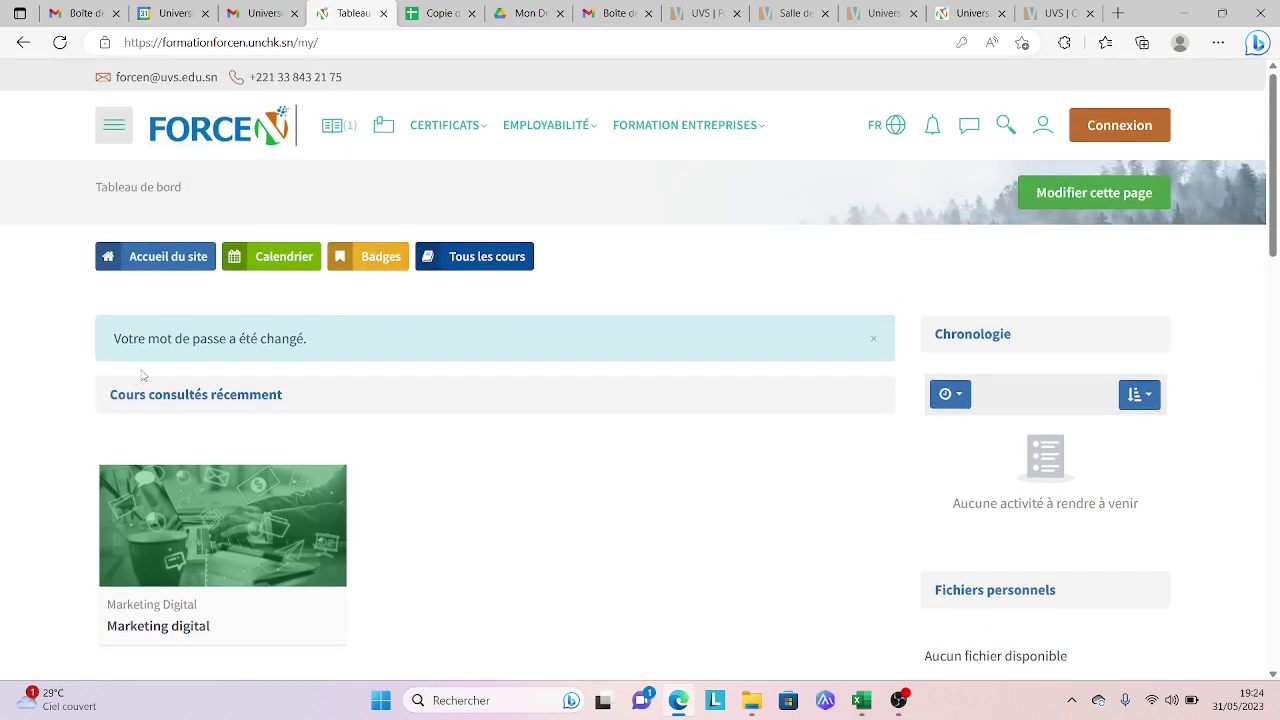